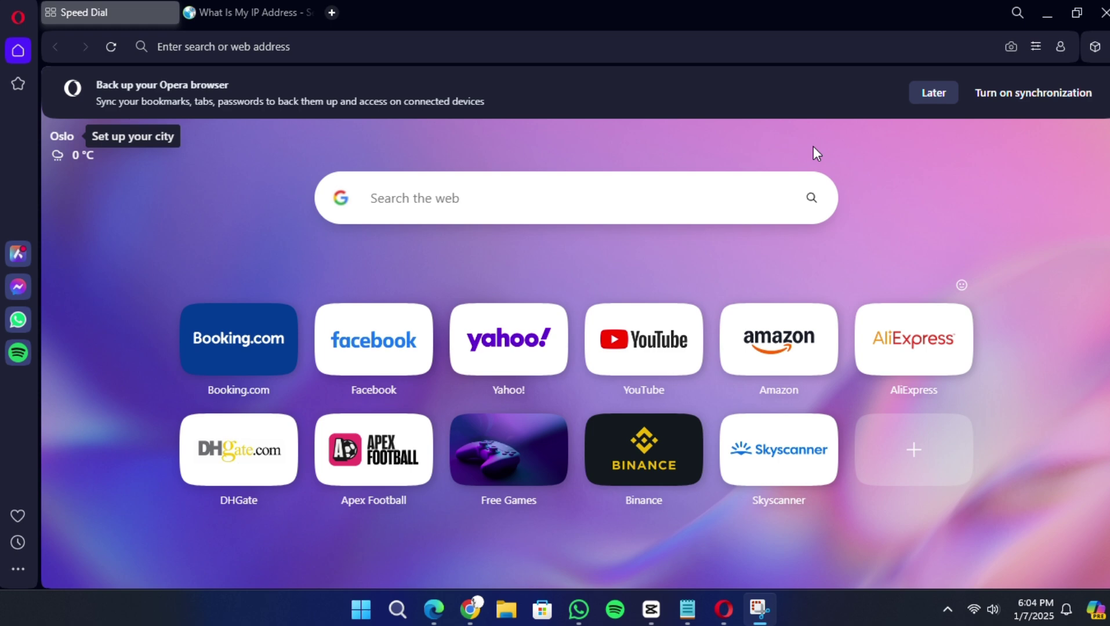
# Open Opera's easy setup panel and browse its settings options.
pyautogui.click(1036, 47)
pyautogui.scroll(-8, 1038, 278)
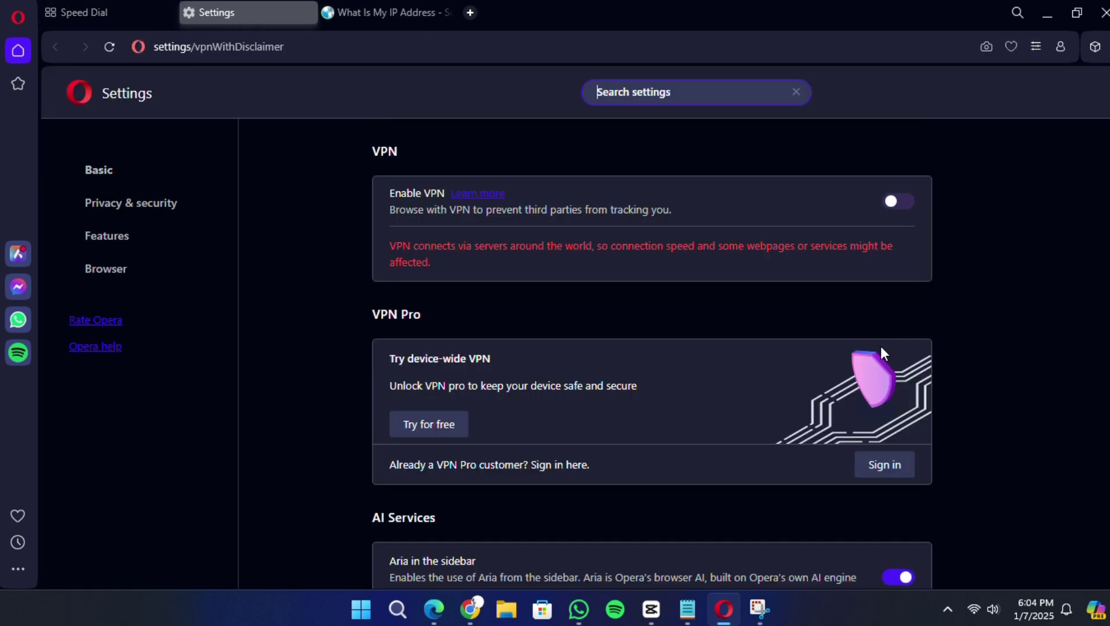
pyautogui.scroll(-3, 881, 352)
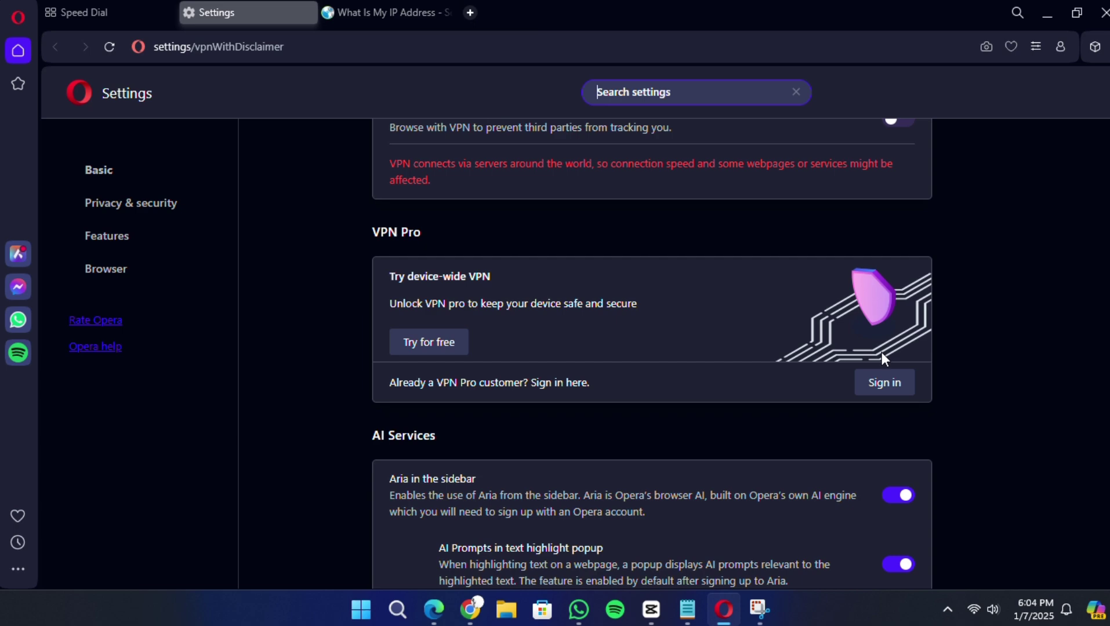
pyautogui.scroll(2, 881, 352)
pyautogui.scroll(-2, 882, 353)
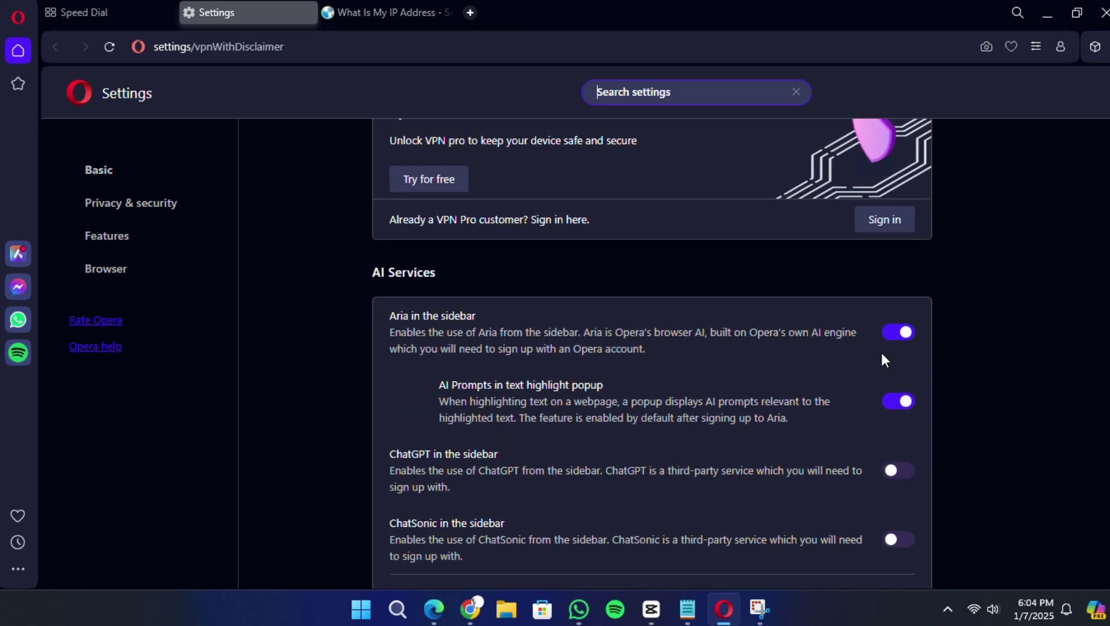
pyautogui.scroll(4, 882, 353)
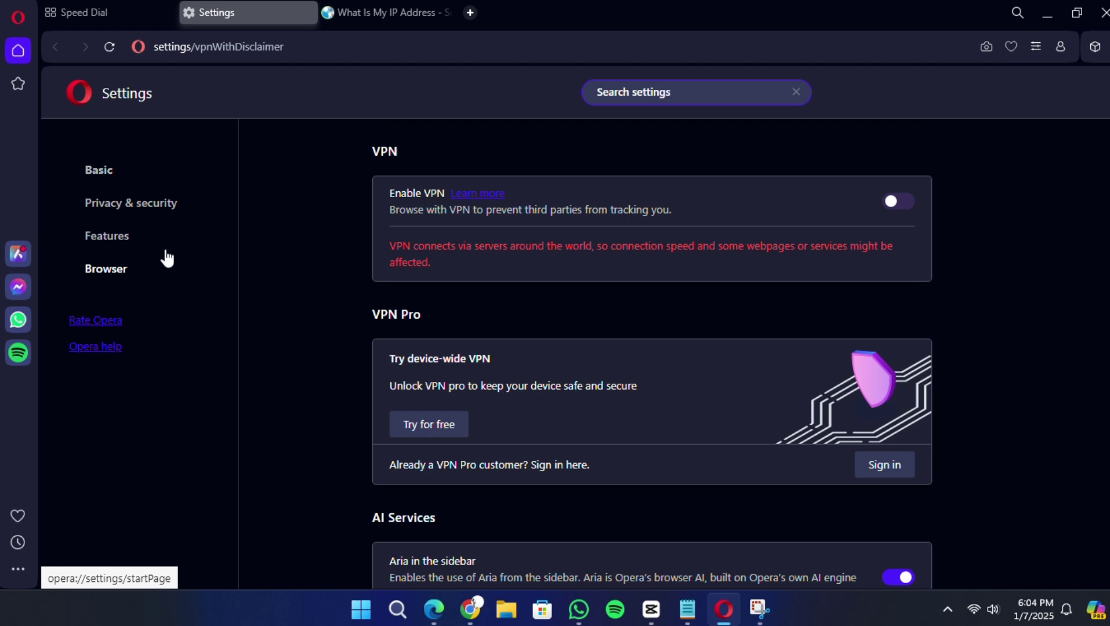
# Go to Privacy & security settings and scroll down to the VPN section.
pyautogui.click(146, 208)
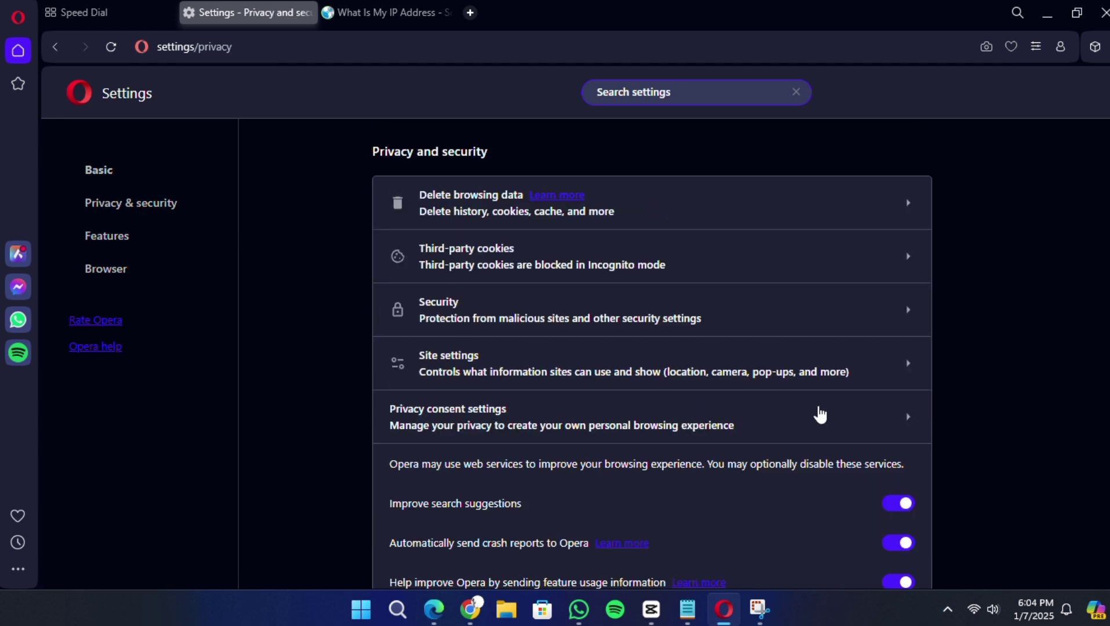
pyautogui.scroll(-2, 824, 413)
pyautogui.scroll(-1, 827, 409)
pyautogui.scroll(3, 826, 409)
pyautogui.scroll(-2, 780, 416)
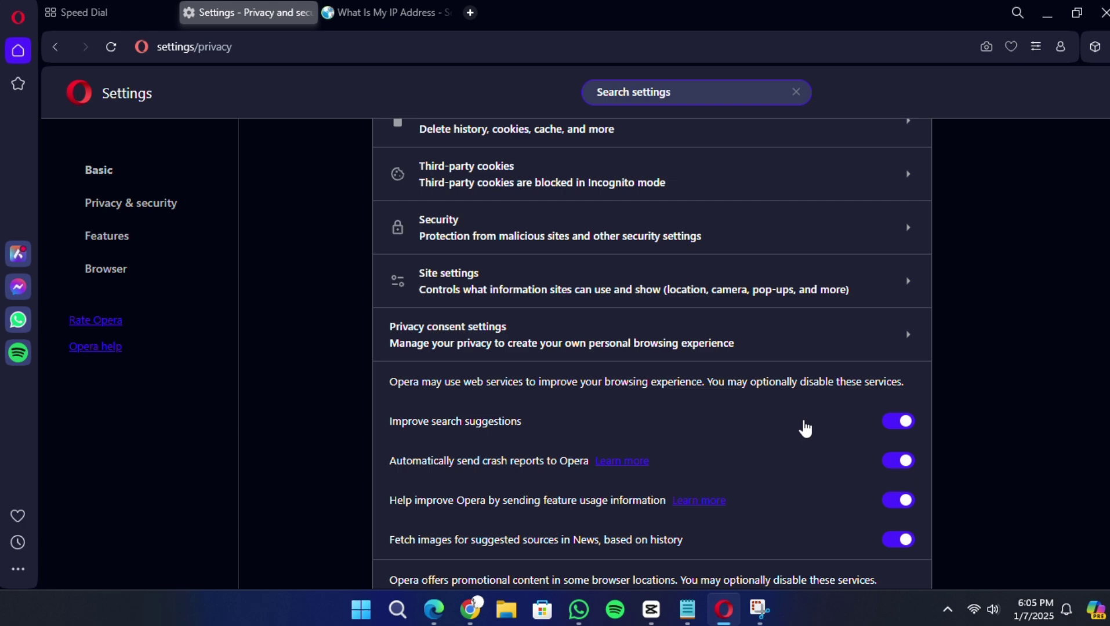
pyautogui.scroll(-2, 805, 428)
pyautogui.scroll(4, 806, 428)
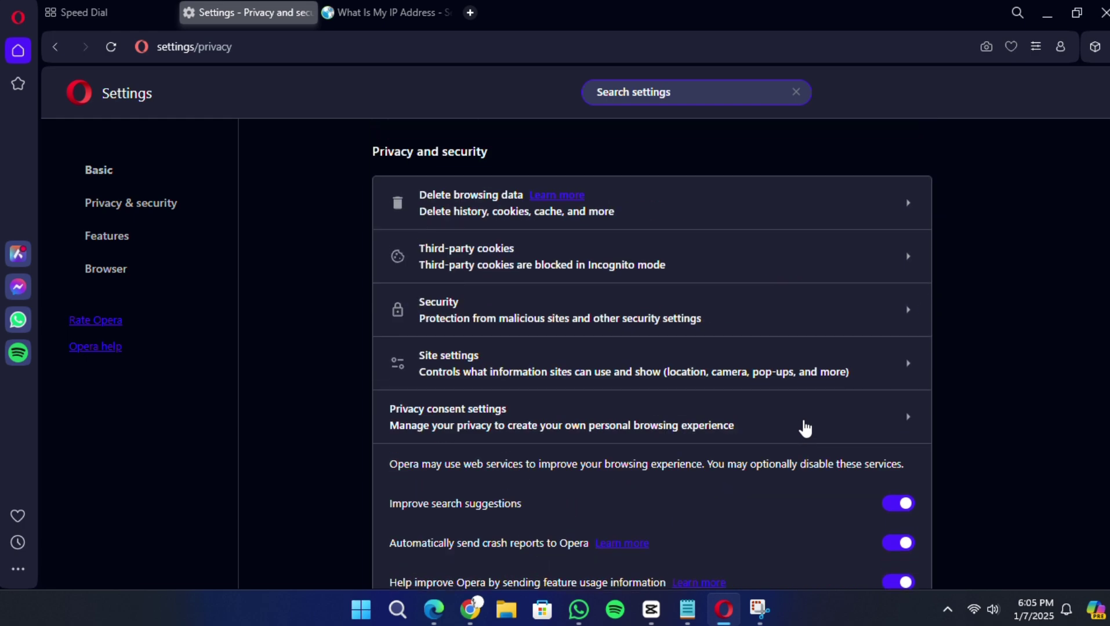
pyautogui.scroll(-6, 806, 428)
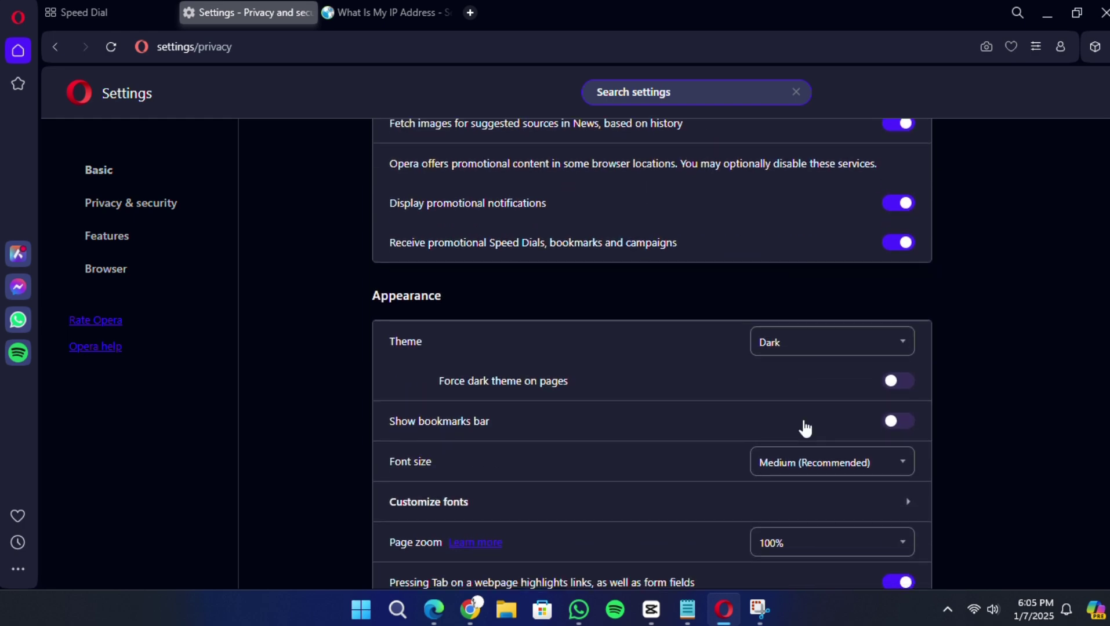
pyautogui.scroll(-1, 806, 428)
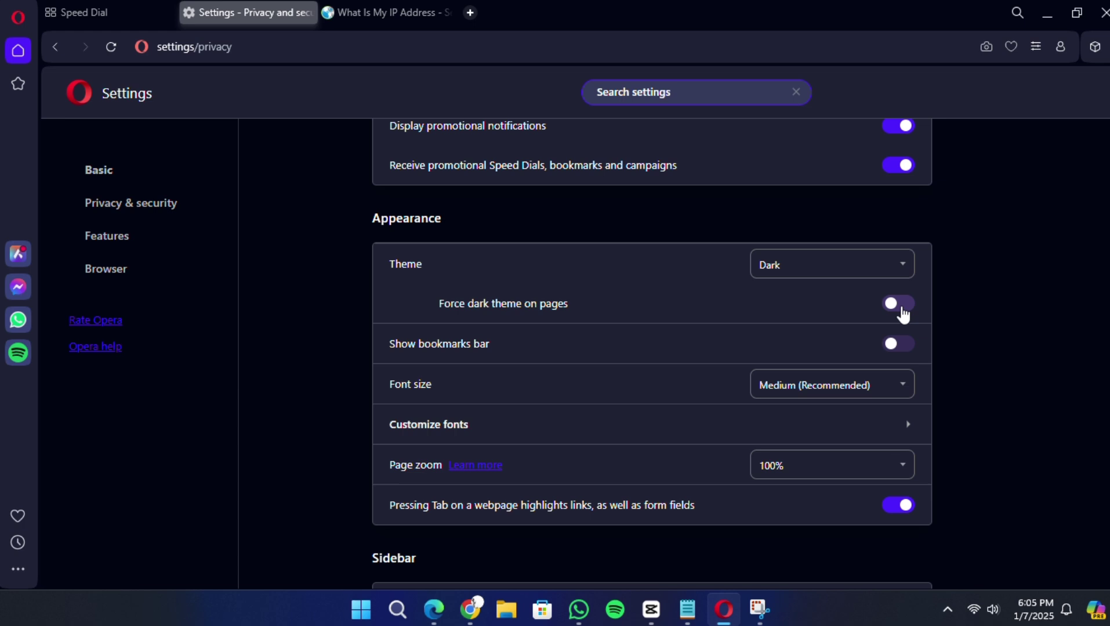
pyautogui.scroll(-7, 726, 389)
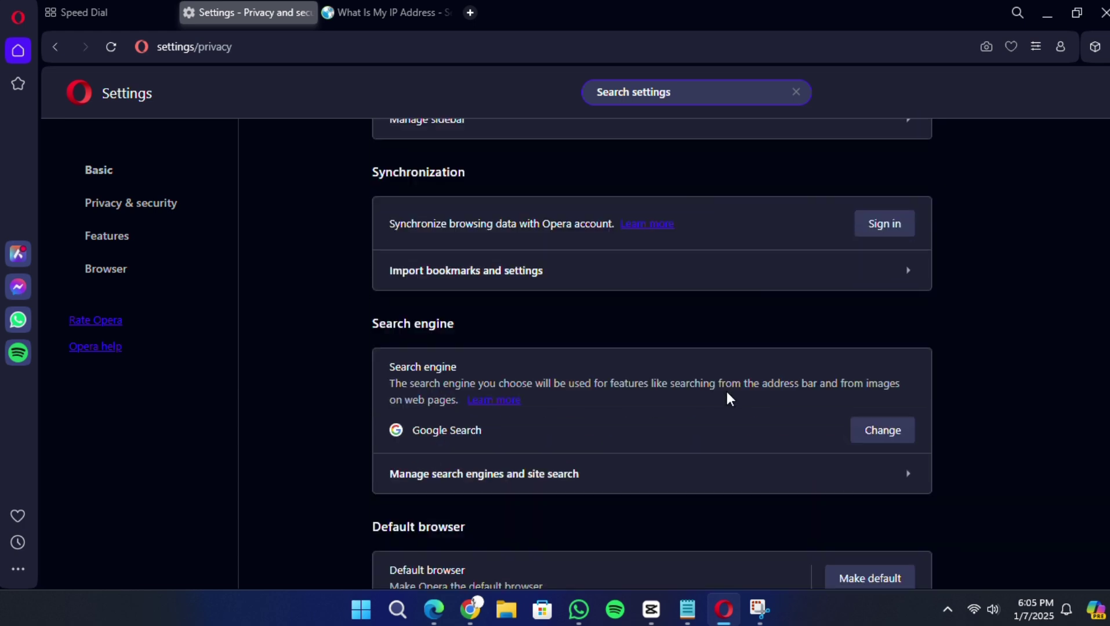
pyautogui.scroll(-4, 726, 391)
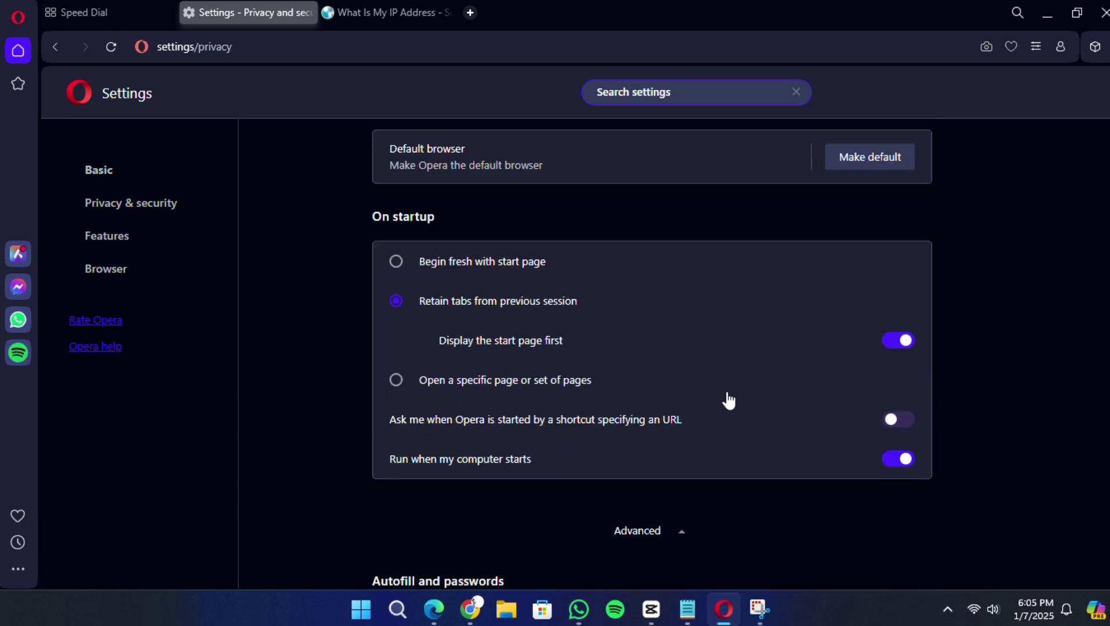
pyautogui.scroll(-6, 718, 380)
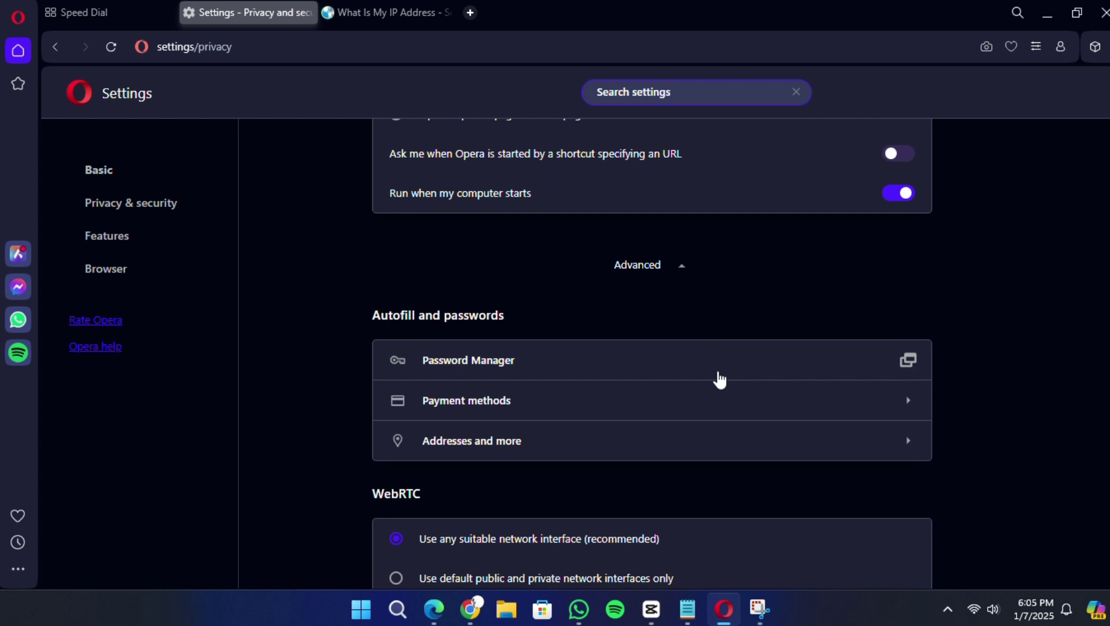
pyautogui.scroll(-9, 719, 381)
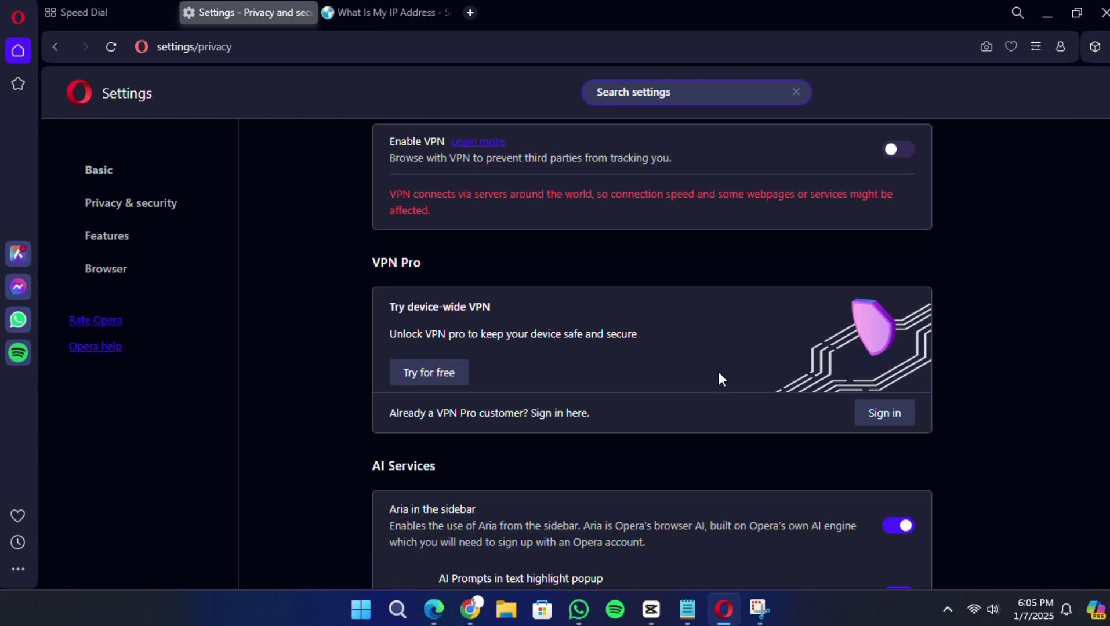
pyautogui.scroll(4, 722, 379)
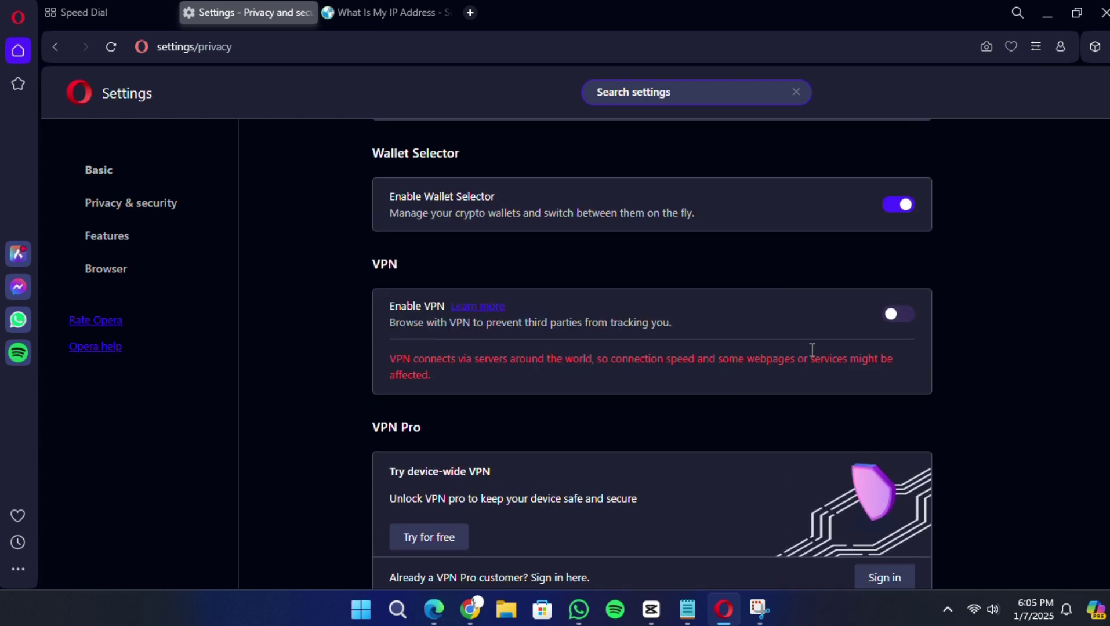
# Turn on Enable VPN and 'Connect to VPN when starting browser'.
pyautogui.click(905, 325)
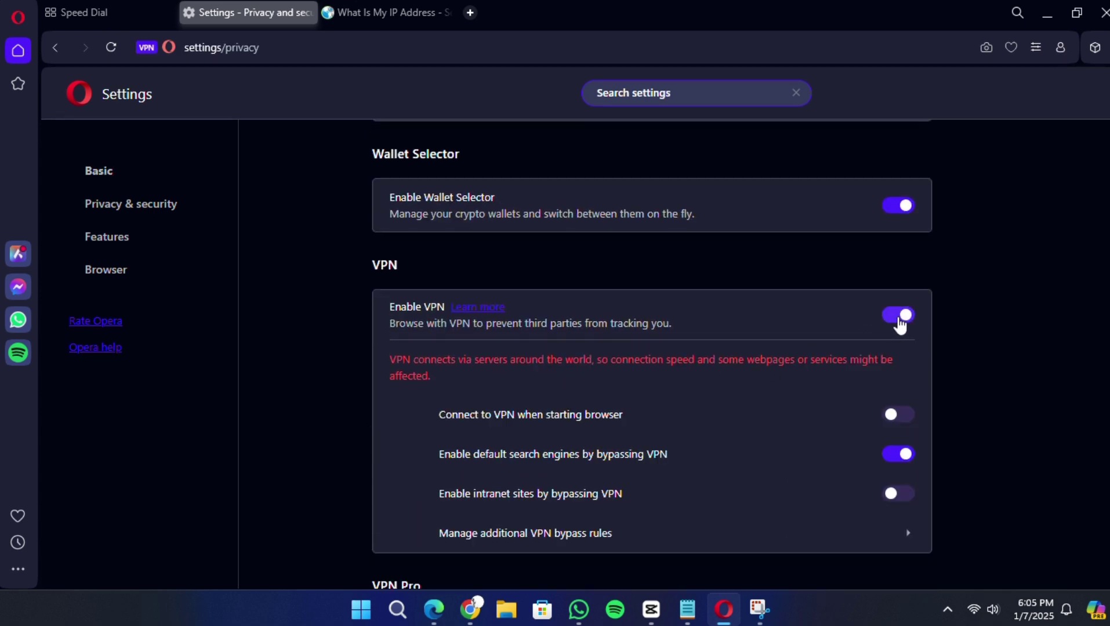
pyautogui.click(903, 416)
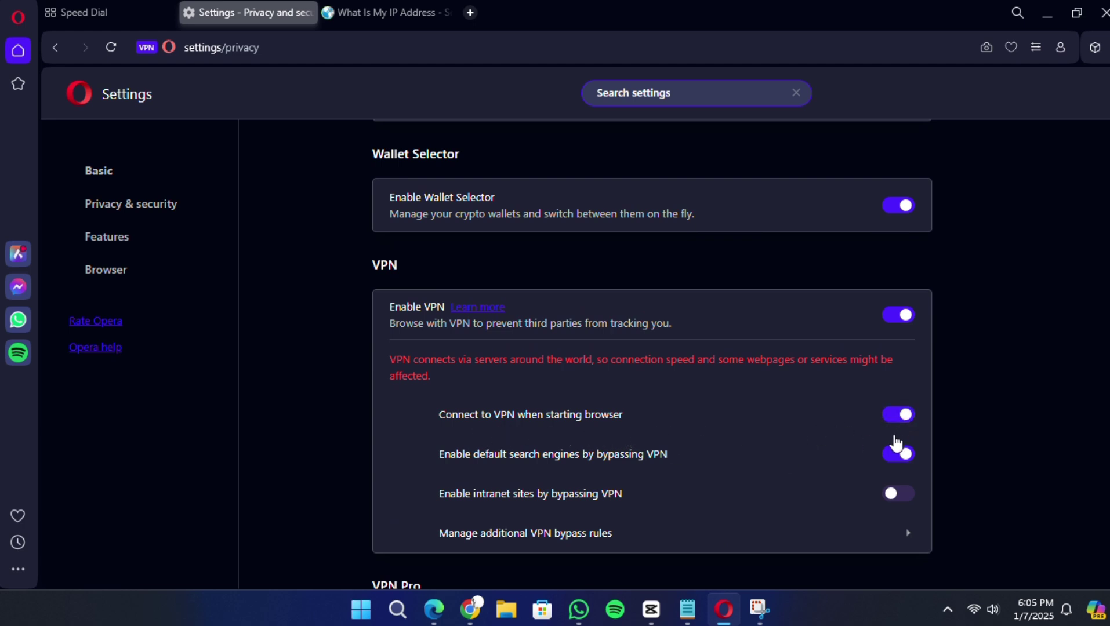
pyautogui.scroll(-1, 721, 471)
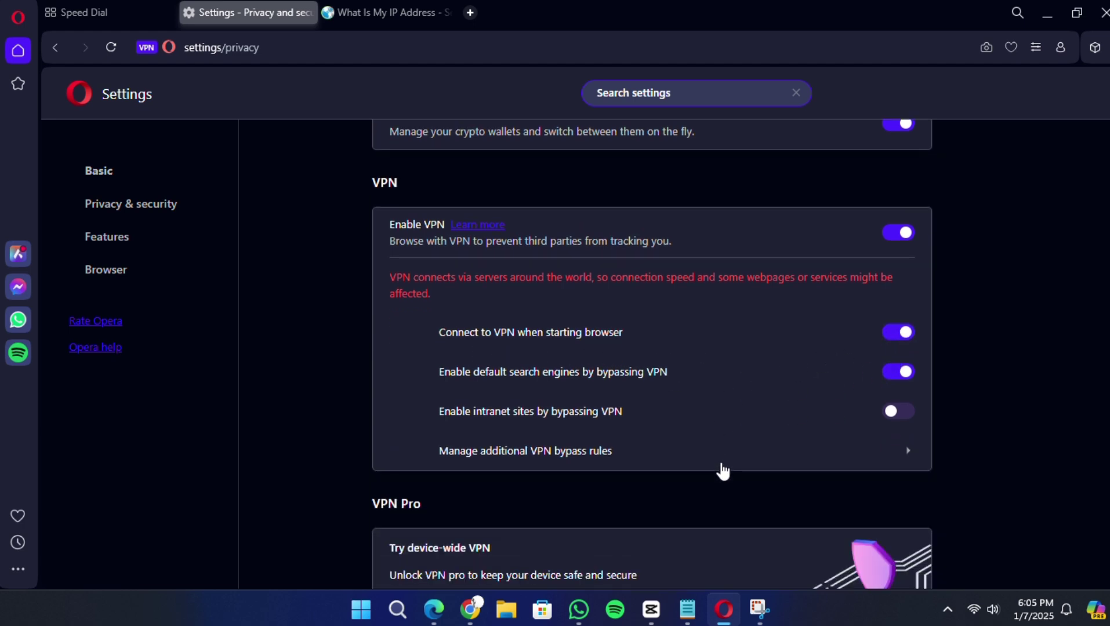
# Open the VPN badge popup in the address bar to view its Optimal-location status.
pyautogui.click(147, 48)
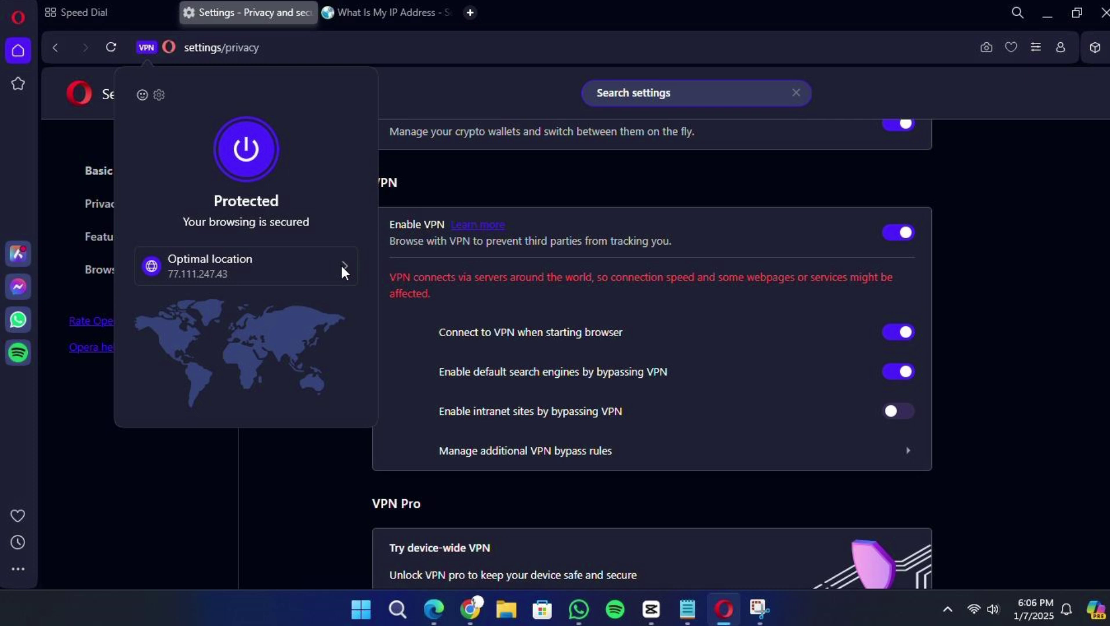
# Choose Americas from the free VPN locations and connect through it.
pyautogui.click(344, 272)
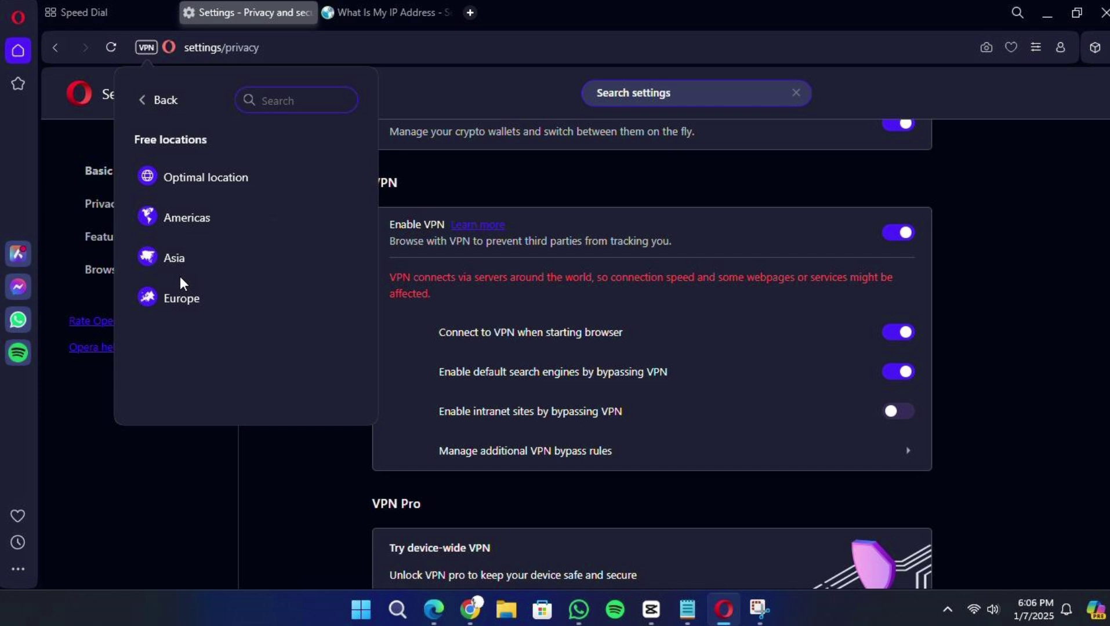
pyautogui.click(199, 218)
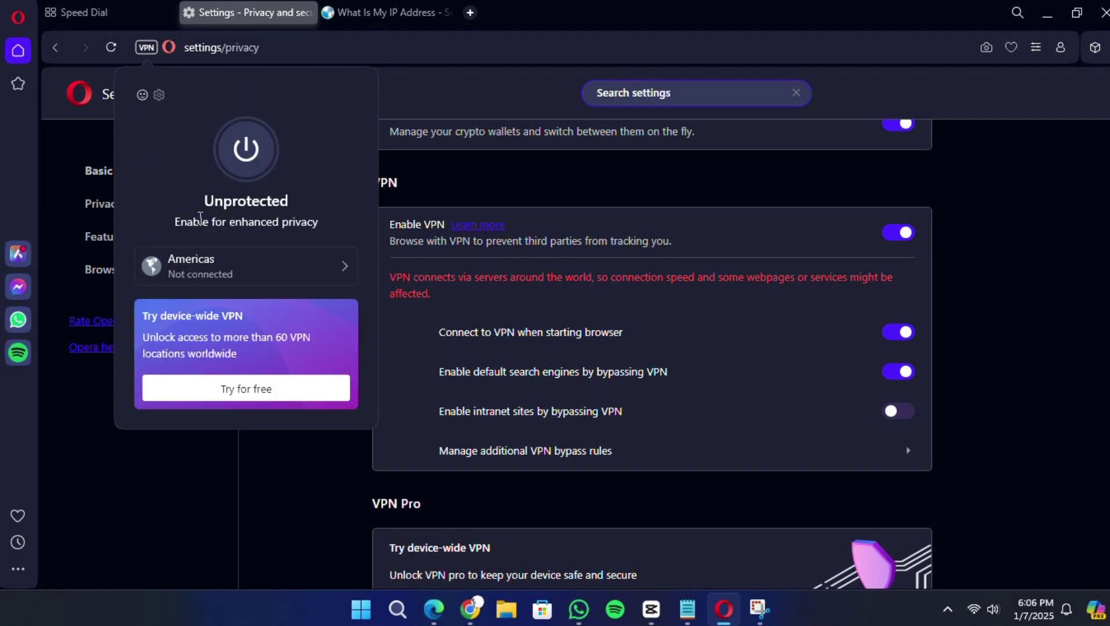
pyautogui.click(245, 152)
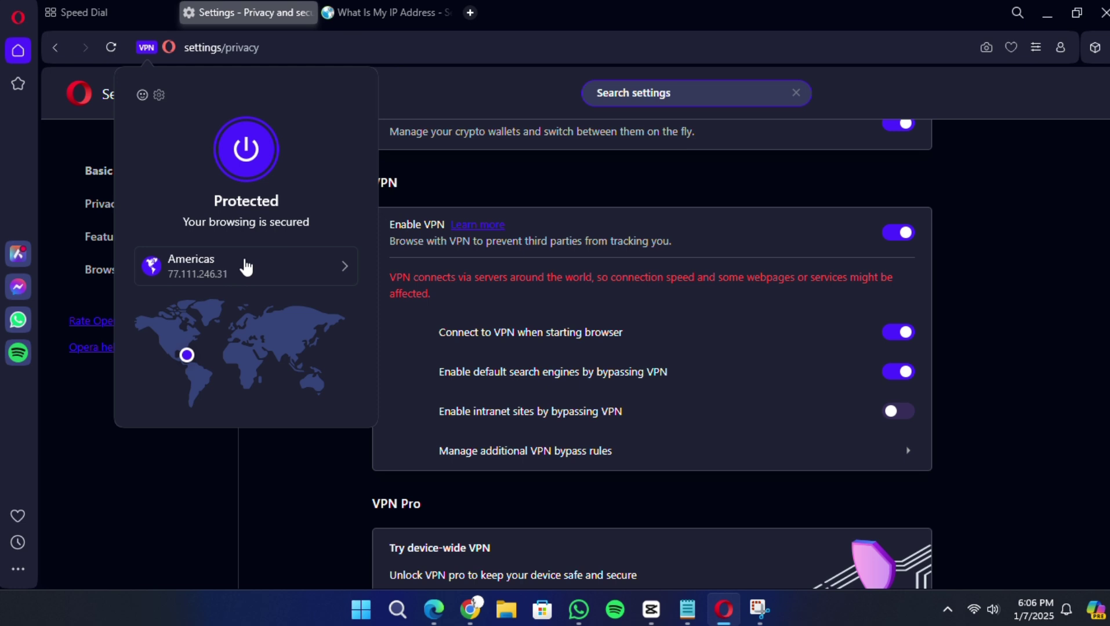
# Reload the What Is My IP Address tab and decline its notification prompt.
pyautogui.click(365, 13)
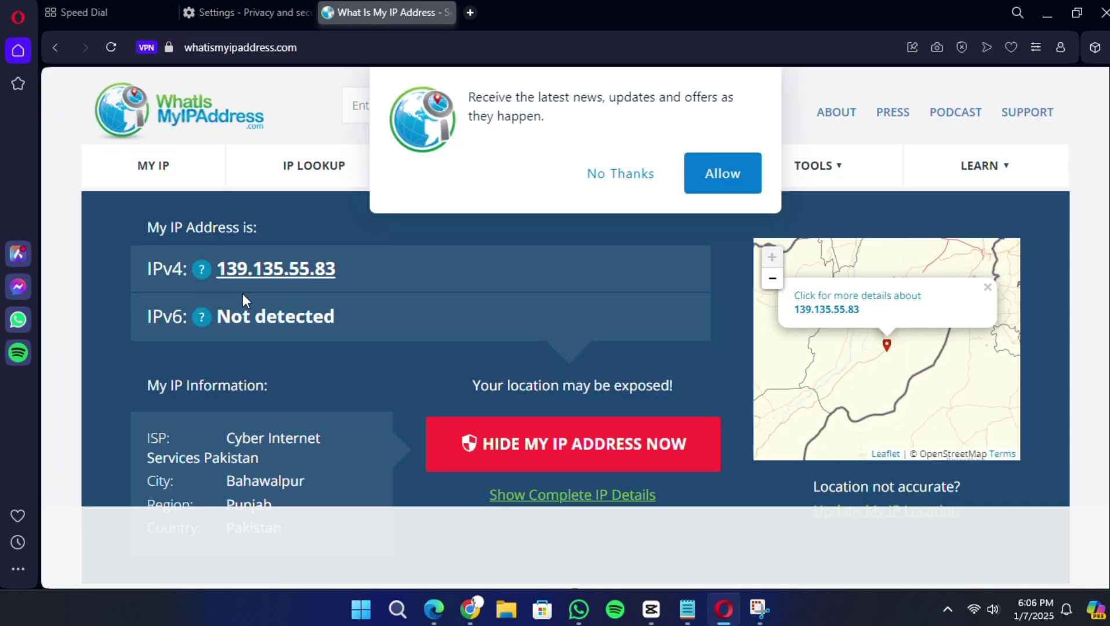
pyautogui.click(109, 46)
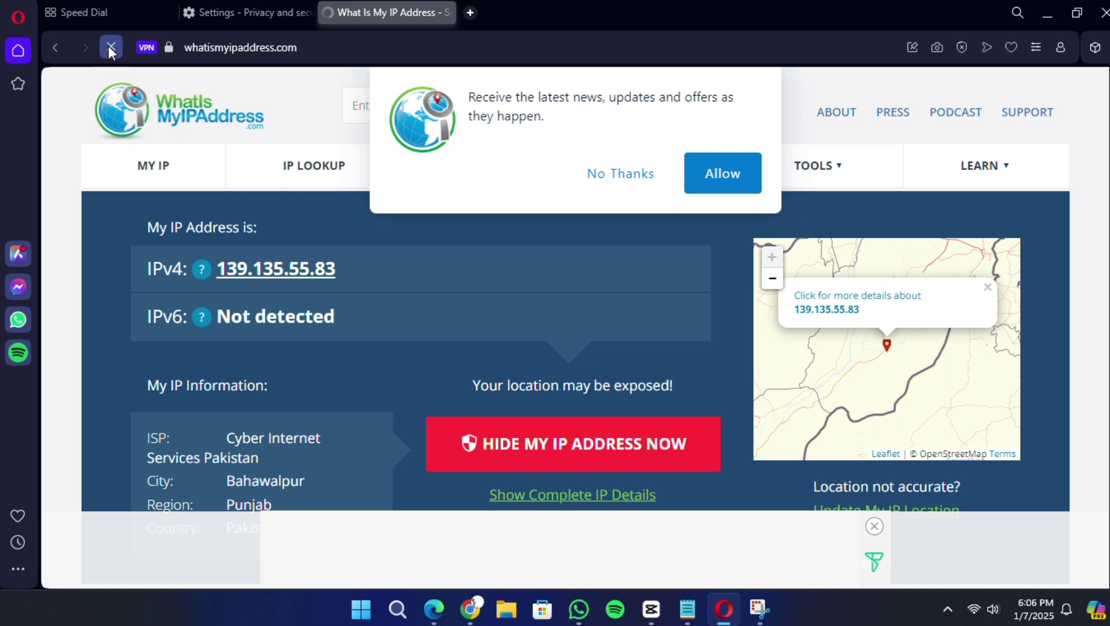
pyautogui.click(614, 173)
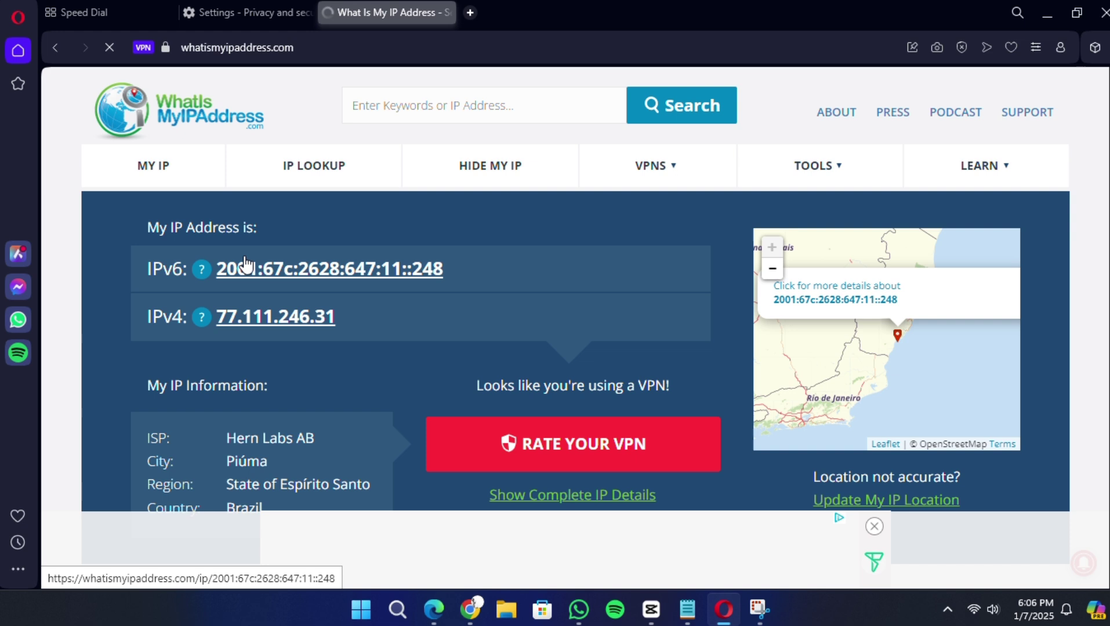
# Return to the Settings tab showing the VPN section.
pyautogui.click(217, 15)
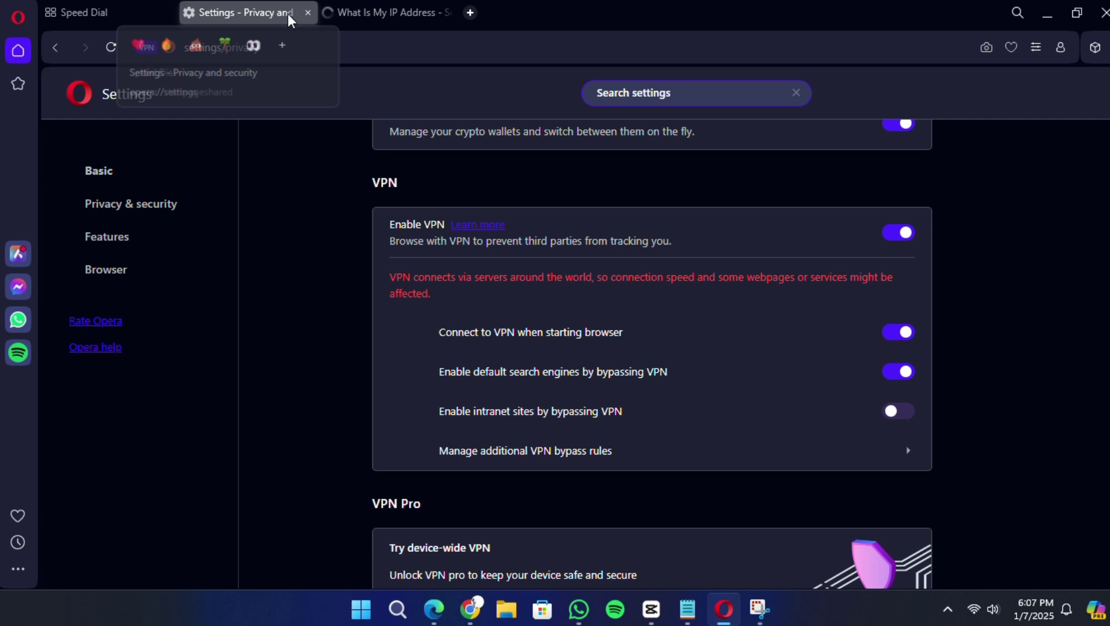
pyautogui.moveTo(373, 14)
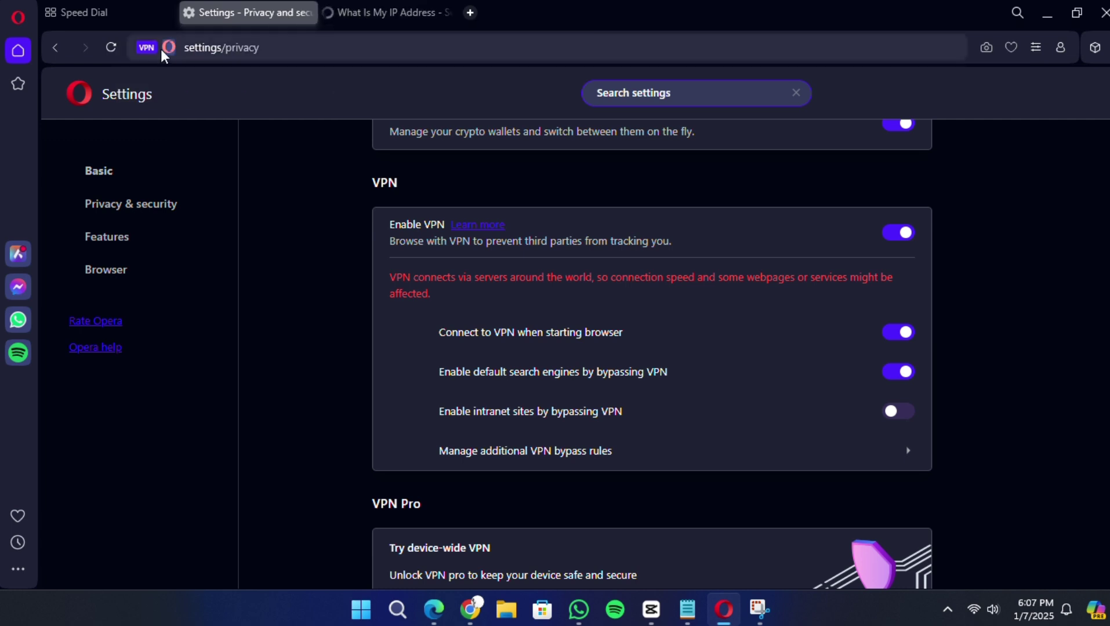